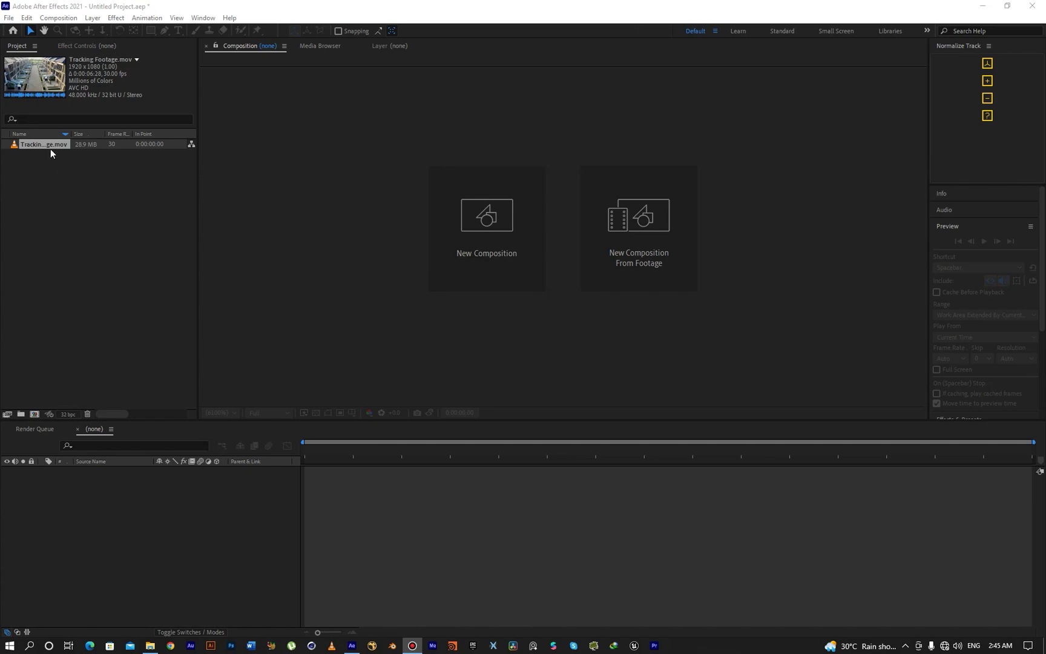
# Step: Create a composition from Tracking Footage.mov and apply the 3D Camera Tracker effect to the footage layer
pyautogui.moveTo(50, 145); pyautogui.dragTo(513, 260)
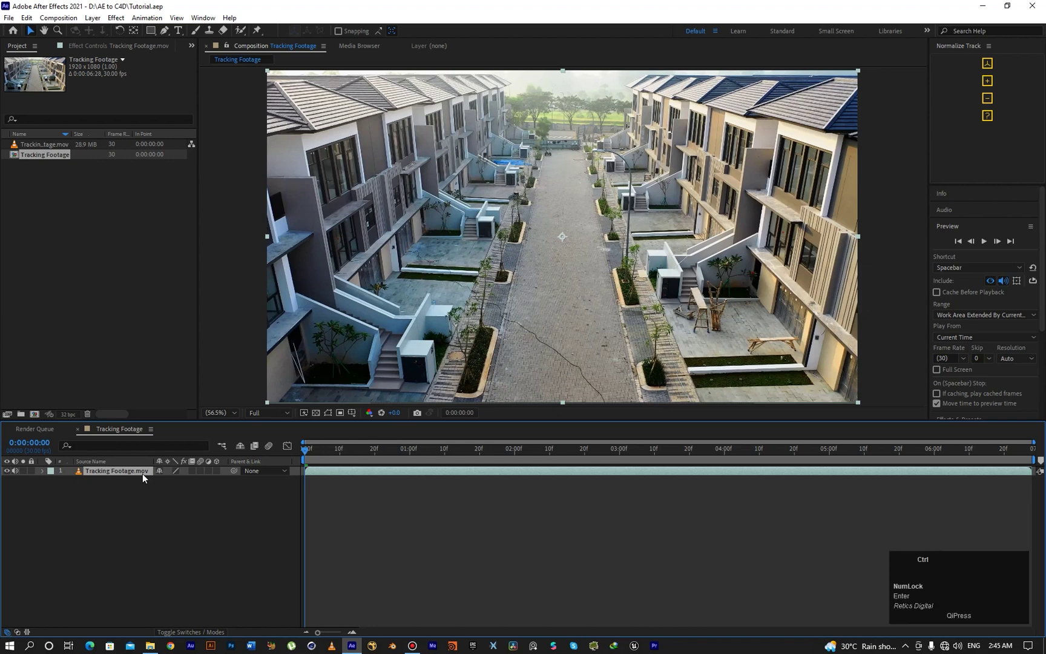
pyautogui.hotkey('ctrl', 'space')
pyautogui.write('3d')
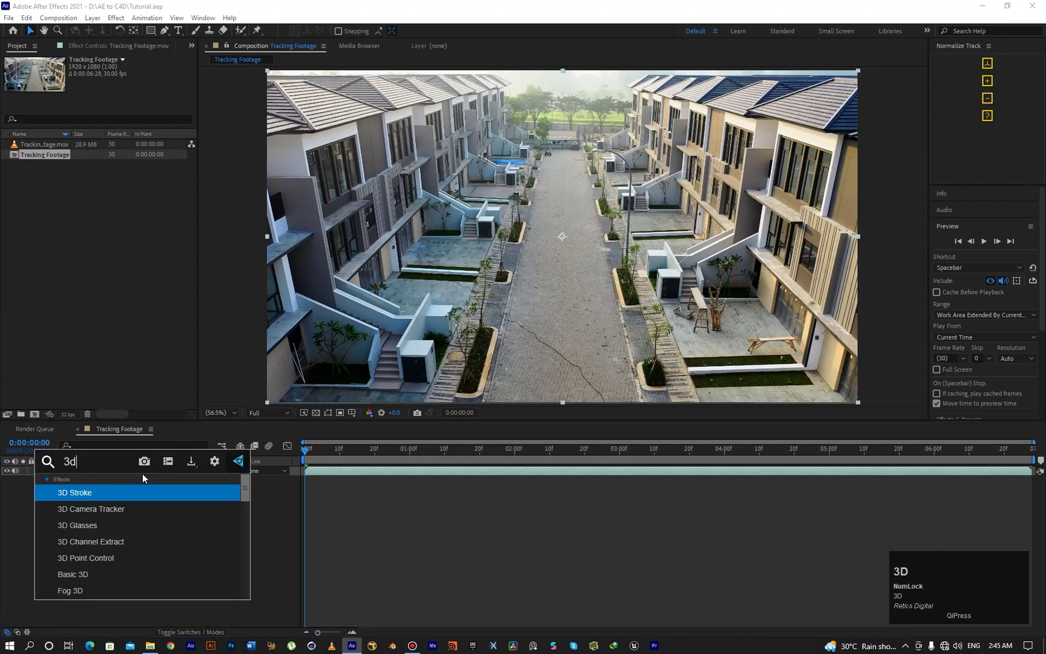
pyautogui.click(134, 506)
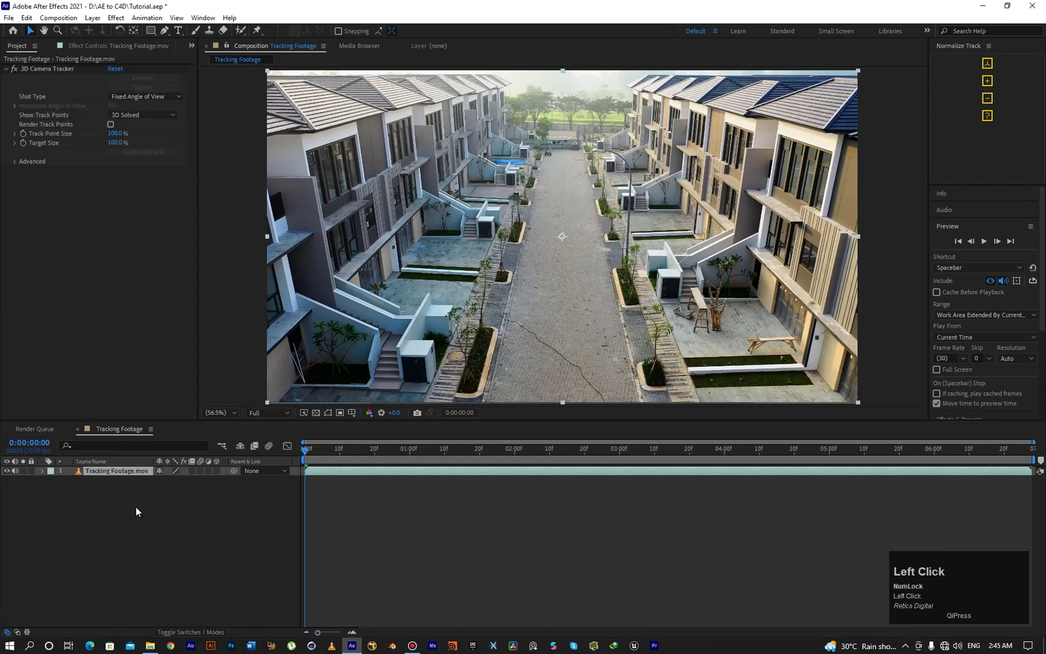
# Step: Enable Detailed Analysis in the 3D Camera Tracker's advanced settings
pyautogui.click(14, 161)
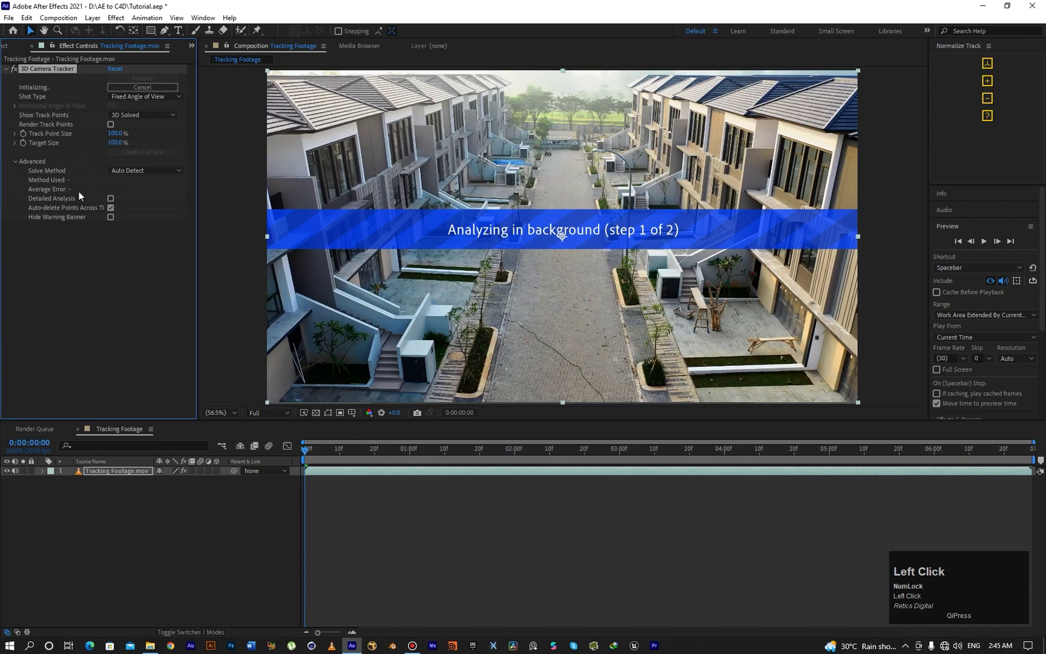
pyautogui.click(110, 198)
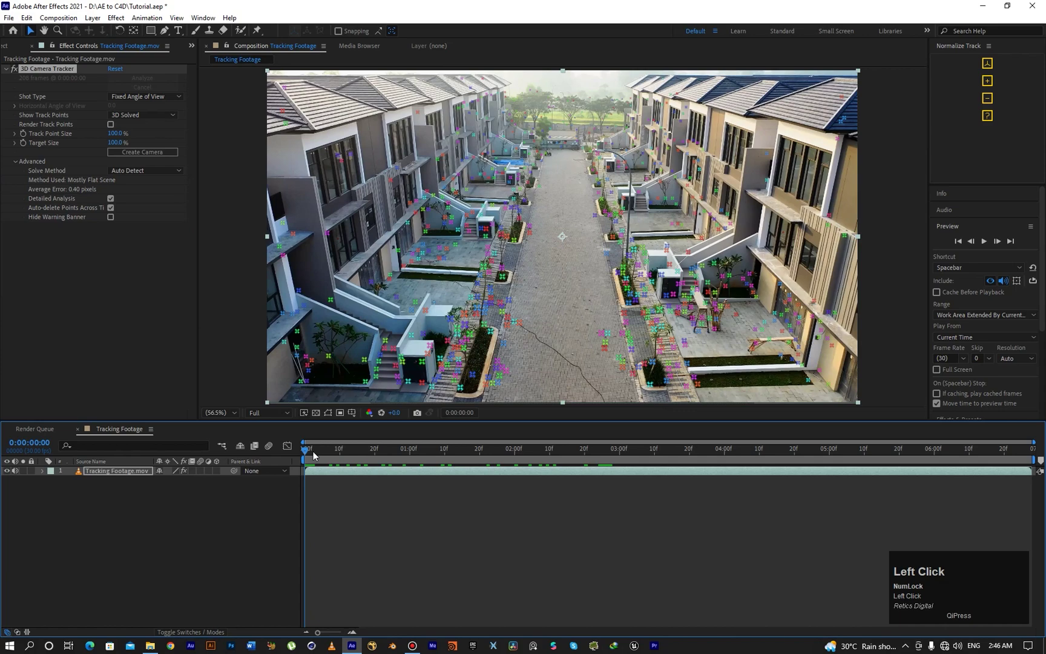
# Step: At 0:00:01:28, create a track solid and tracker camera from track points on the middle of the road
pyautogui.moveTo(313, 451); pyautogui.dragTo(506, 484)
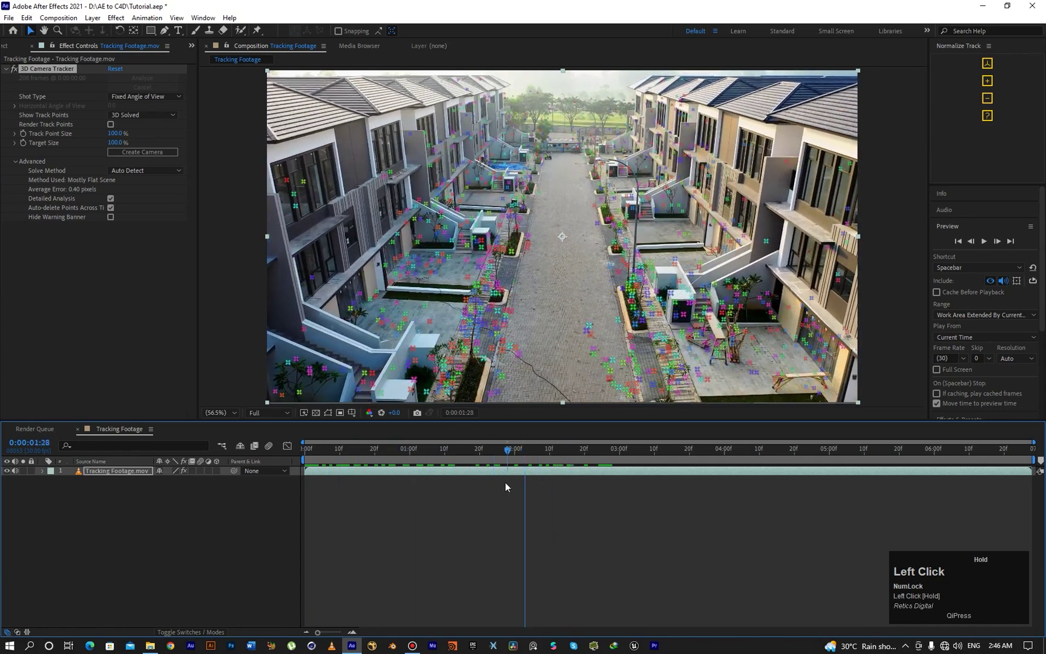
pyautogui.rightClick(569, 293)
pyautogui.click(590, 306)
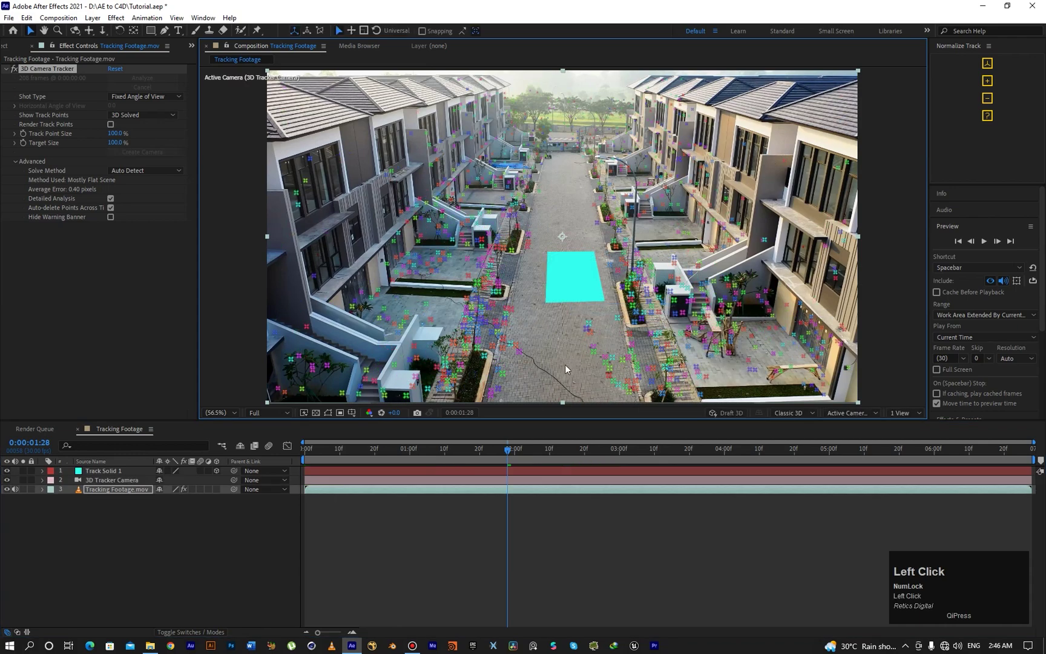
# Step: At 0:00:02:24, shift the road's track solid slightly along its X axis to centre it on the road
pyautogui.moveTo(500, 454); pyautogui.dragTo(596, 455)
pyautogui.click(575, 283)
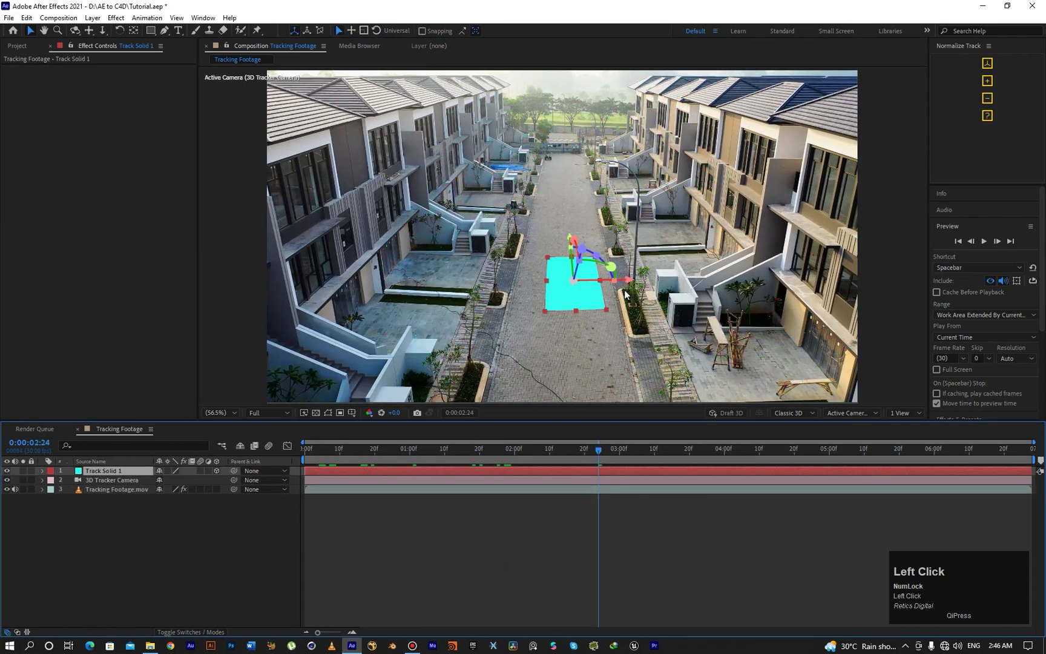
pyautogui.moveTo(628, 282); pyautogui.dragTo(621, 281)
# Step: Create one track solid on the paved yard at each side of the road and preview the composition from the first frame
pyautogui.click(124, 489)
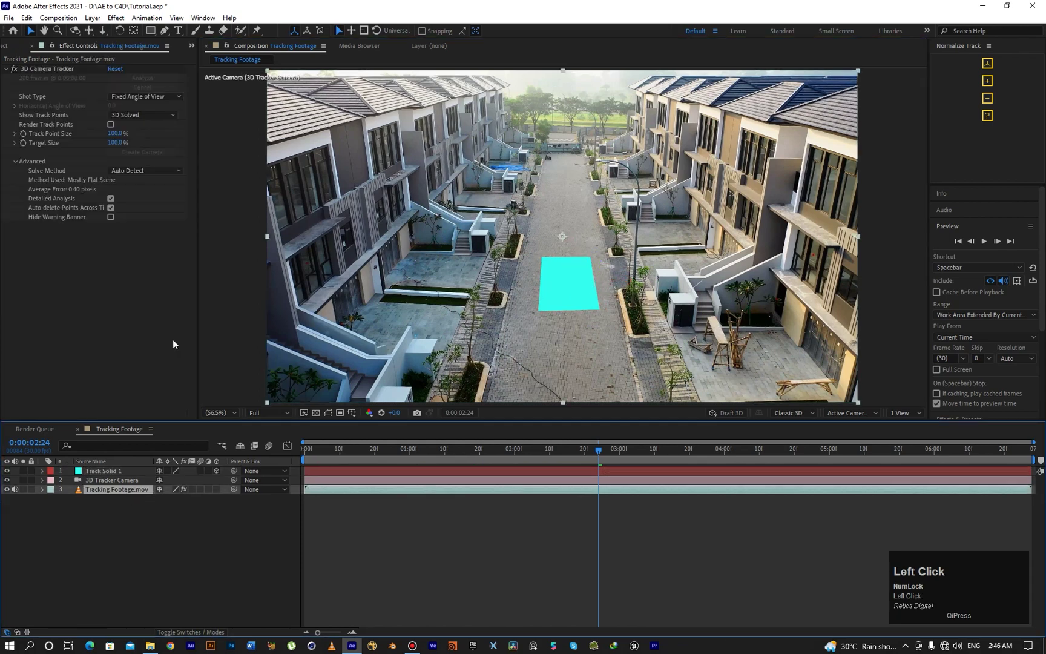
pyautogui.click(55, 69)
pyautogui.rightClick(406, 301)
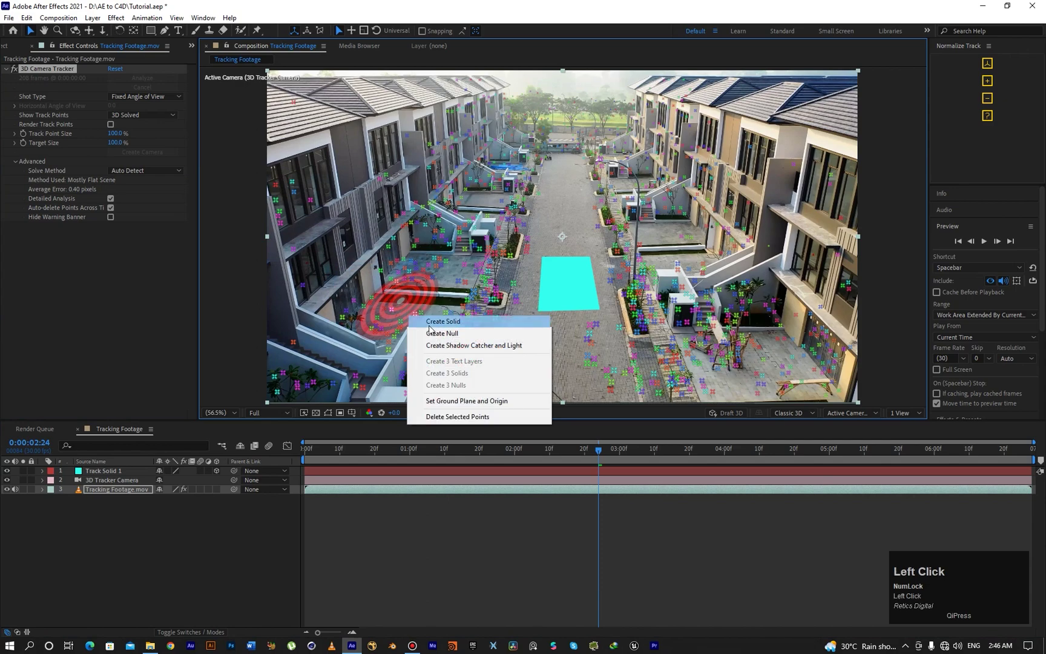
pyautogui.click(426, 308)
pyautogui.rightClick(783, 361)
pyautogui.click(797, 373)
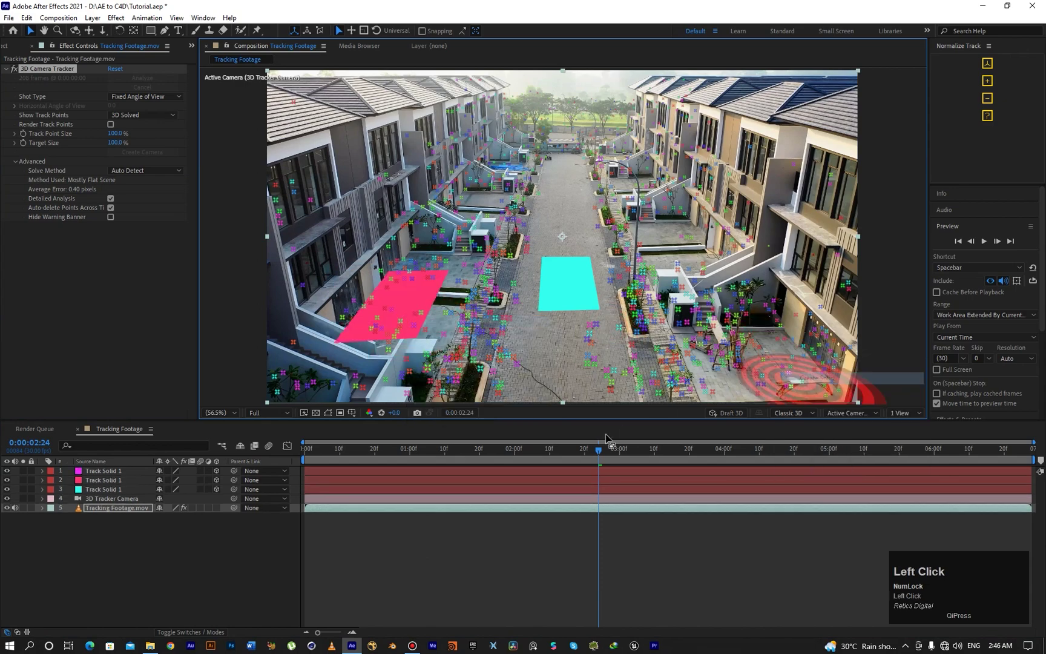
pyautogui.moveTo(596, 456); pyautogui.dragTo(297, 460)
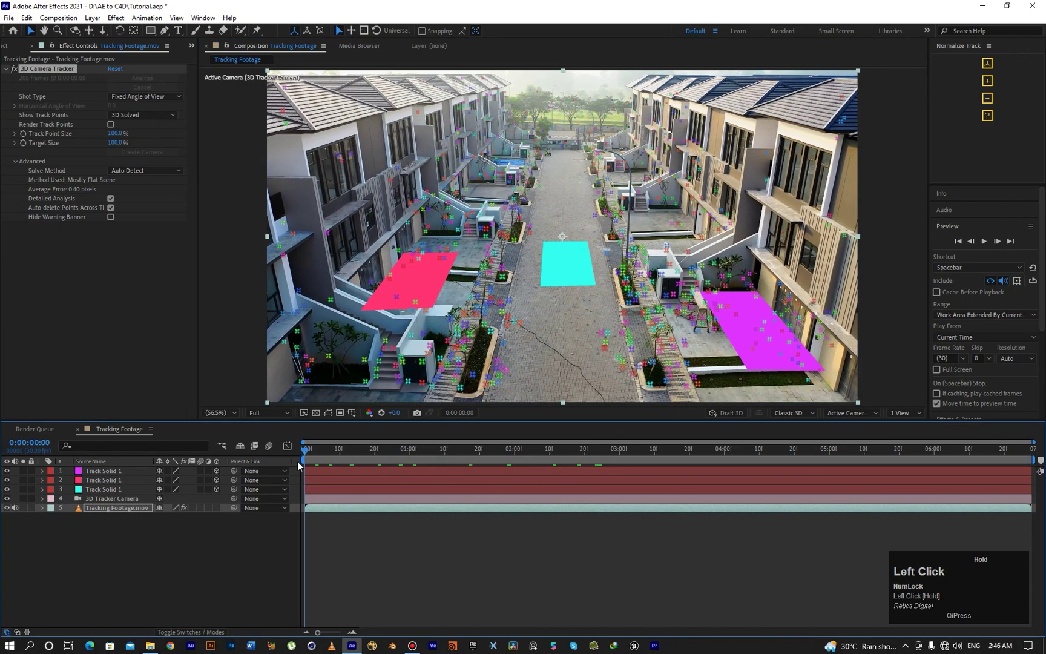
pyautogui.press('space')
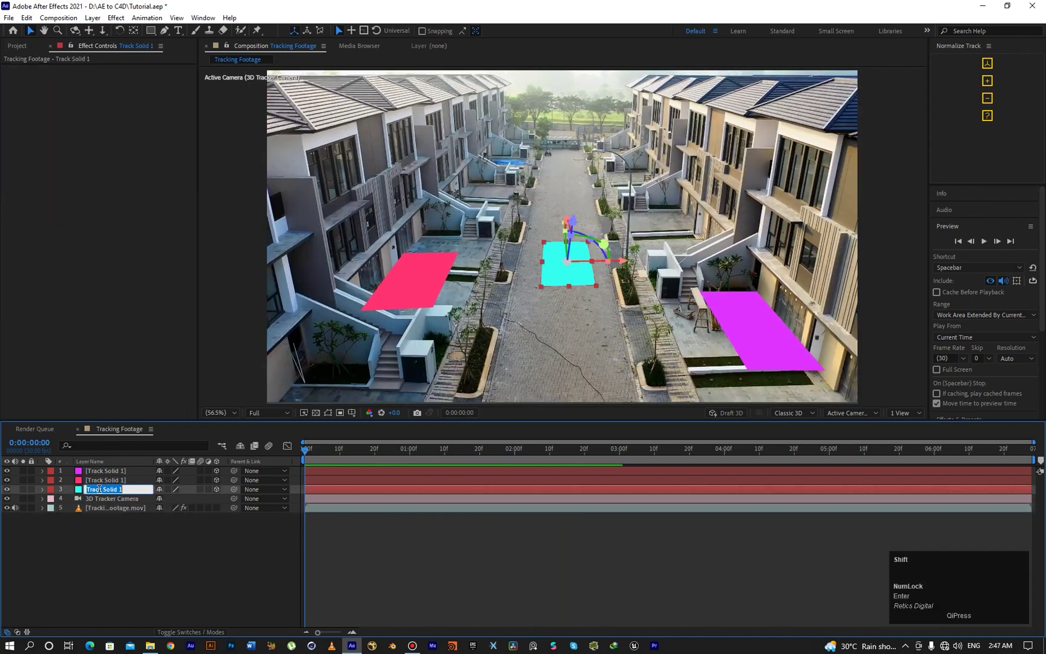
# Step: Rename the cyan track solid on the road as Ground
pyautogui.write('Groin')
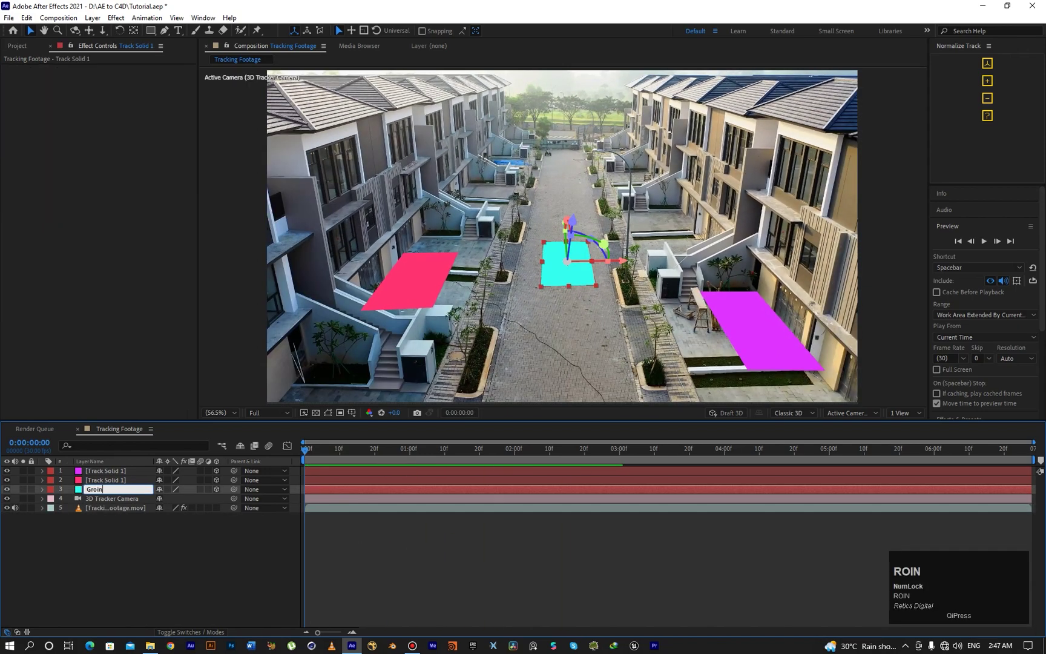
pyautogui.press('BackSpace')
pyautogui.press('BackSpace')
pyautogui.write('ung')
pyautogui.press('BackSpace')
pyautogui.write('d')
pyautogui.press('Return')
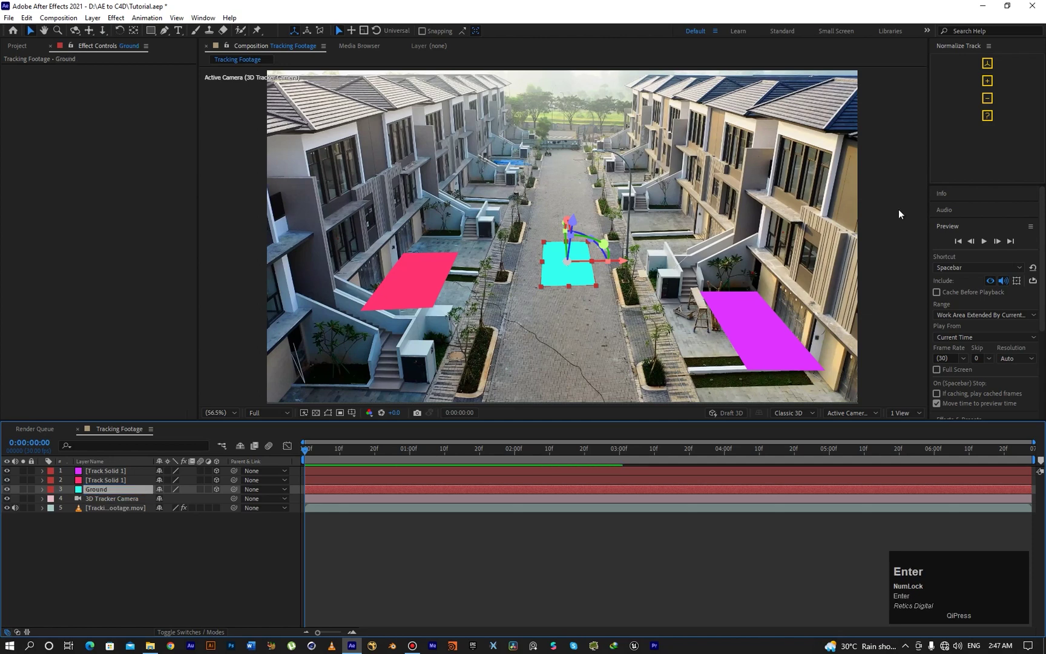
# Step: Run Normalize Track with the Ground solid as reference, including the 3D Tracker Camera and both other track solids
pyautogui.click(109, 498)
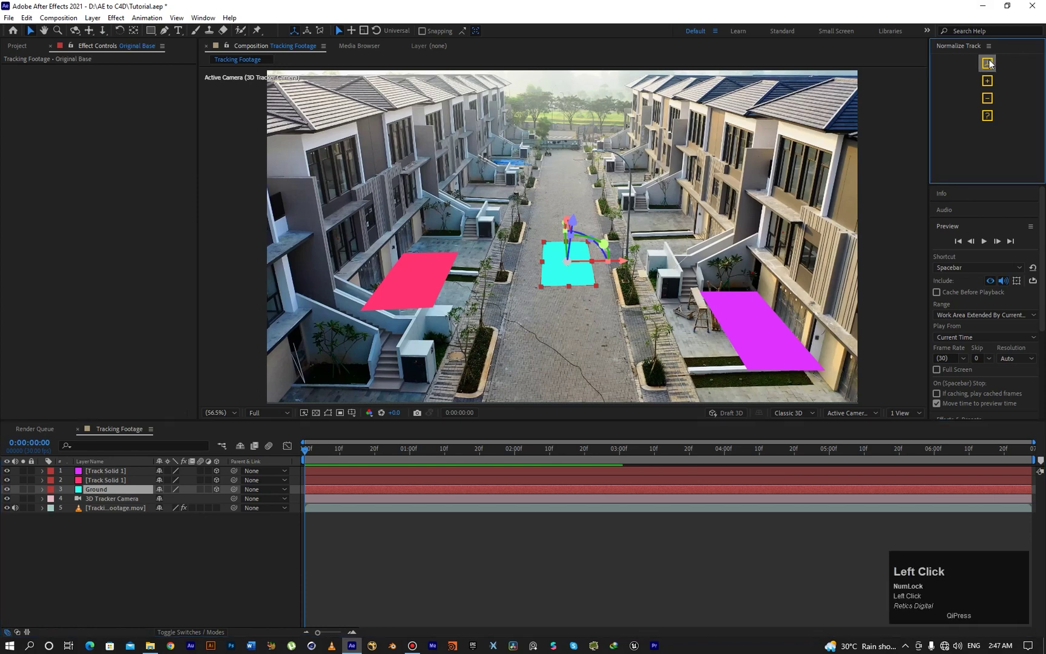
pyautogui.keyDown('shift'); pyautogui.click(98, 471); pyautogui.keyUp('shift')
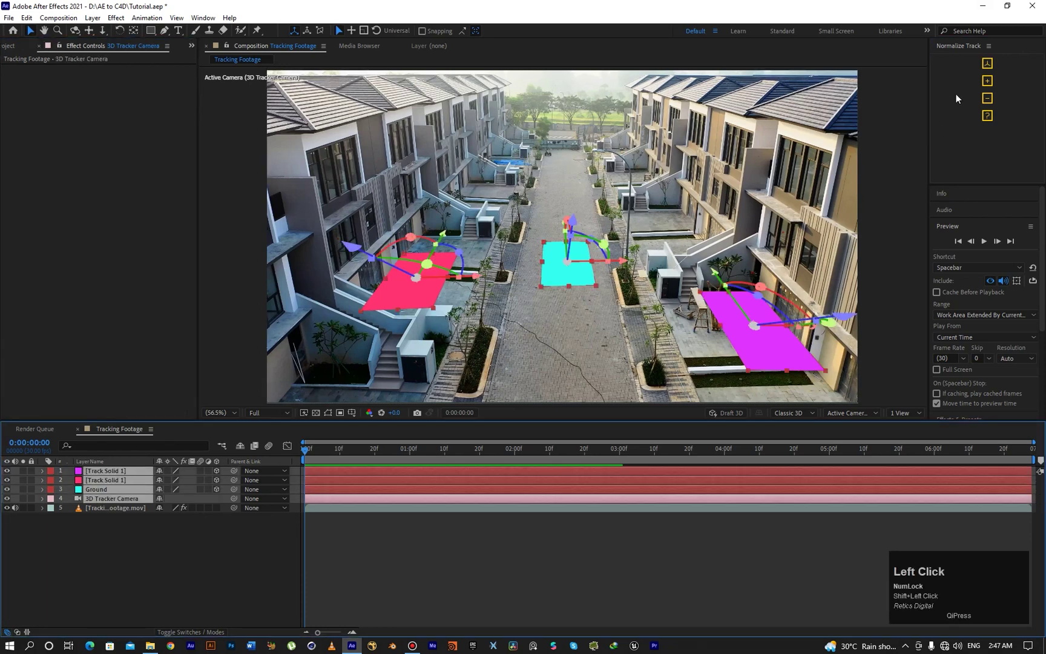
pyautogui.click(986, 63)
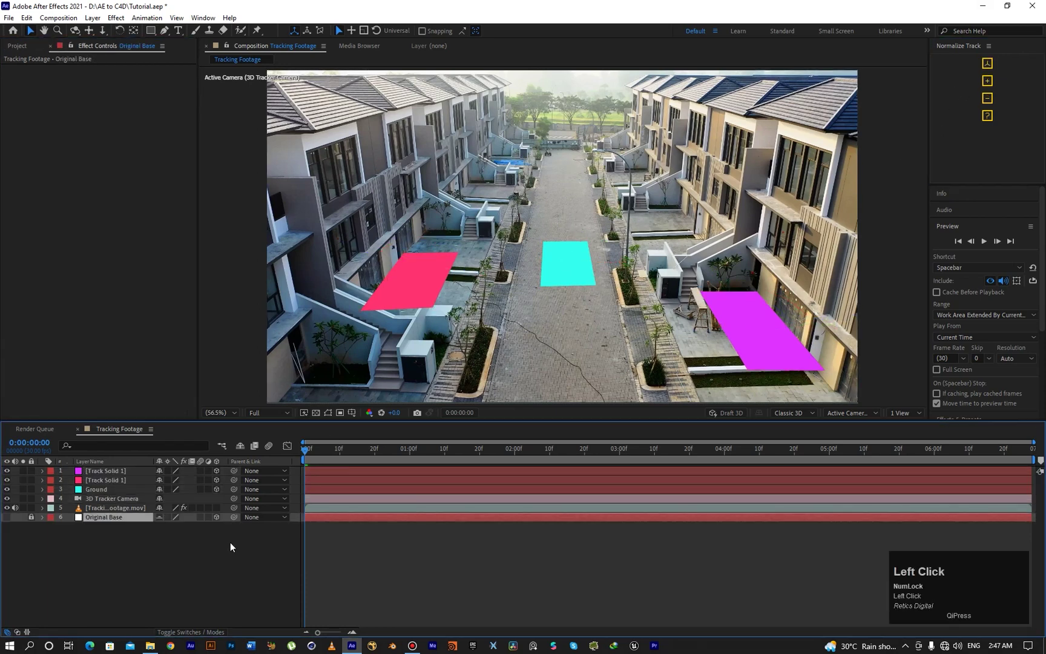
pyautogui.click(126, 525)
pyautogui.moveTo(306, 451)
pyautogui.mouseDown()
pyautogui.moveTo(787, 459)
pyautogui.moveTo(306, 451)
pyautogui.mouseUp()
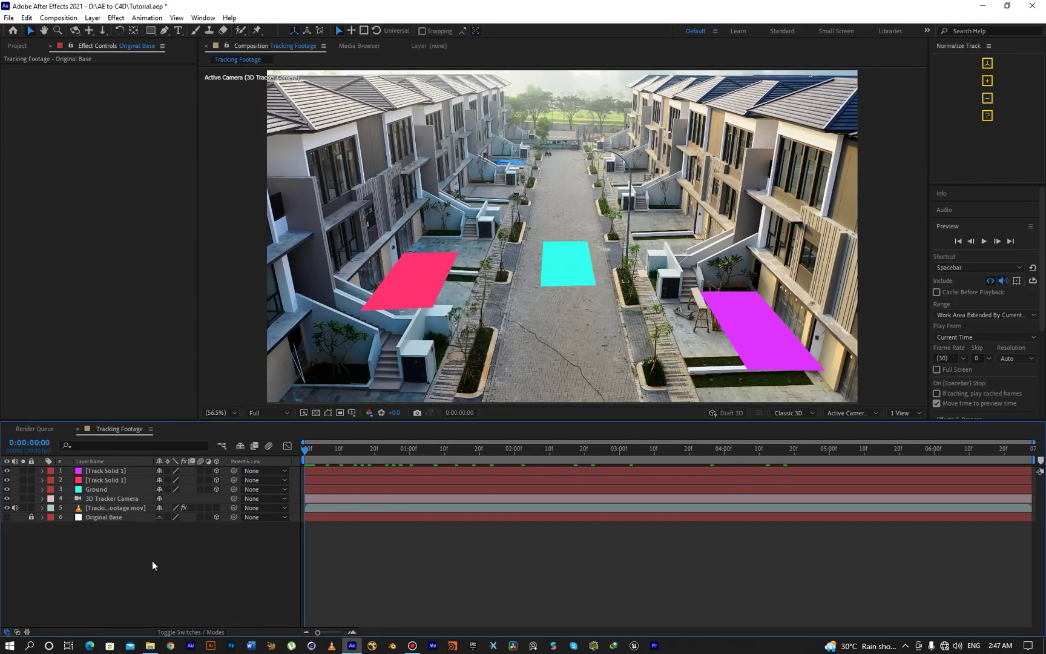
# Step: Review the composition settings and export the scene with the Maxon Cinema 4D Exporter as Tracking Footage.c4d in the AE to C4D folder
pyautogui.hotkey('ctrl', 'k')
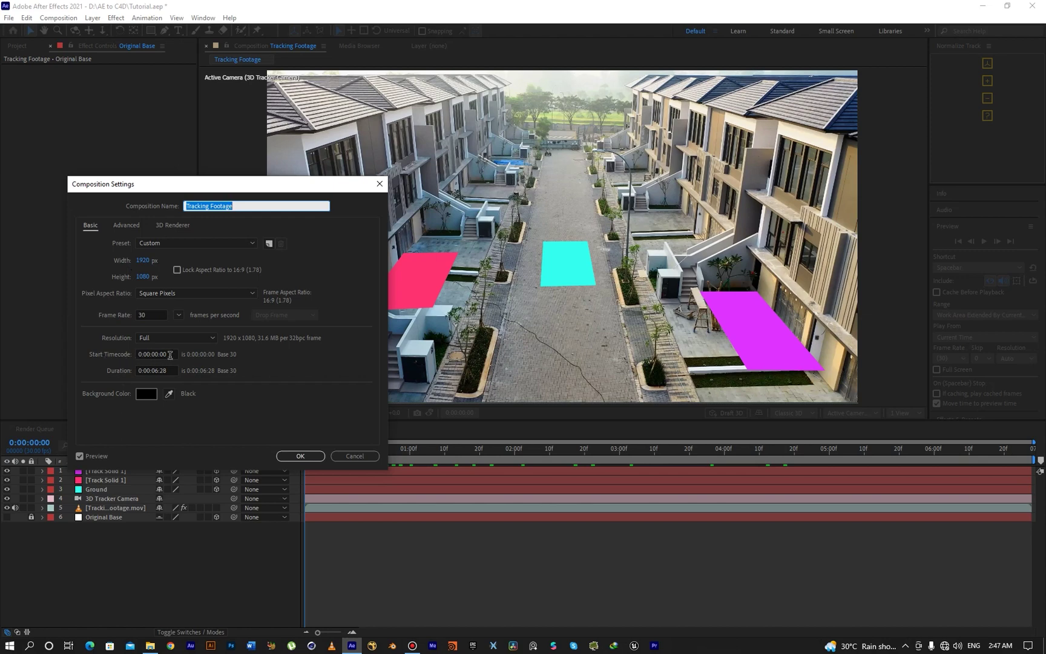
pyautogui.click(299, 458)
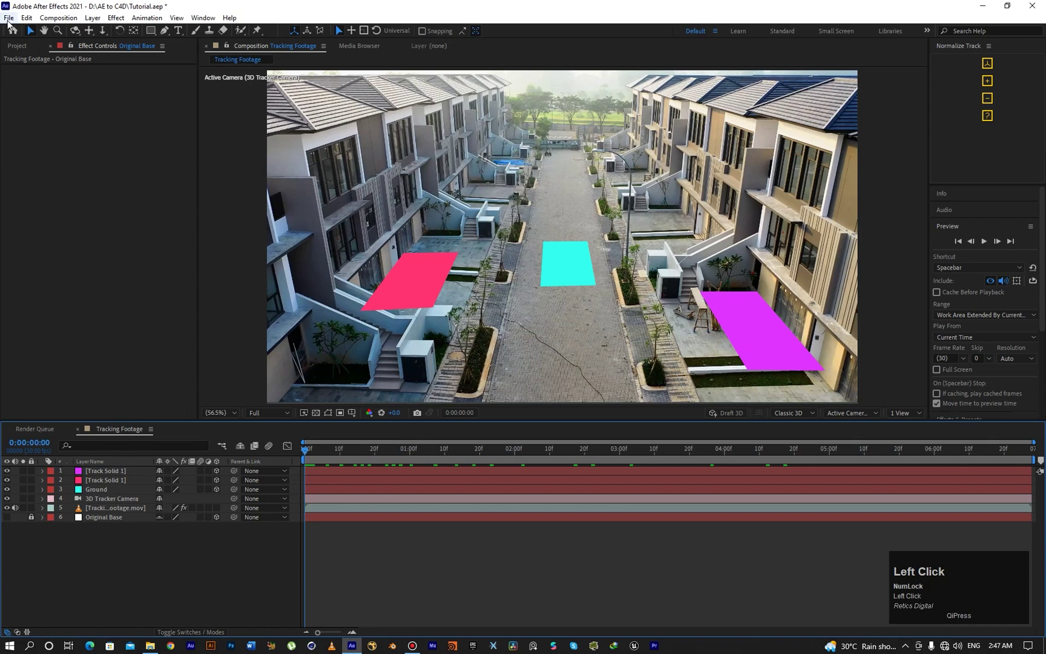
pyautogui.click(9, 18)
pyautogui.moveTo(65, 183)
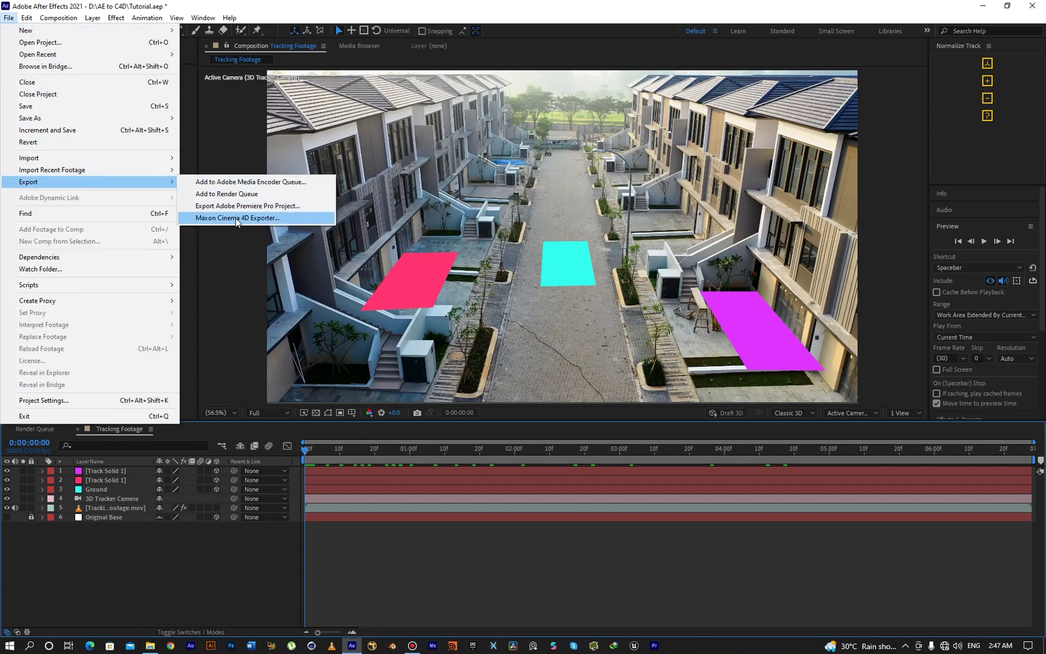
pyautogui.click(236, 221)
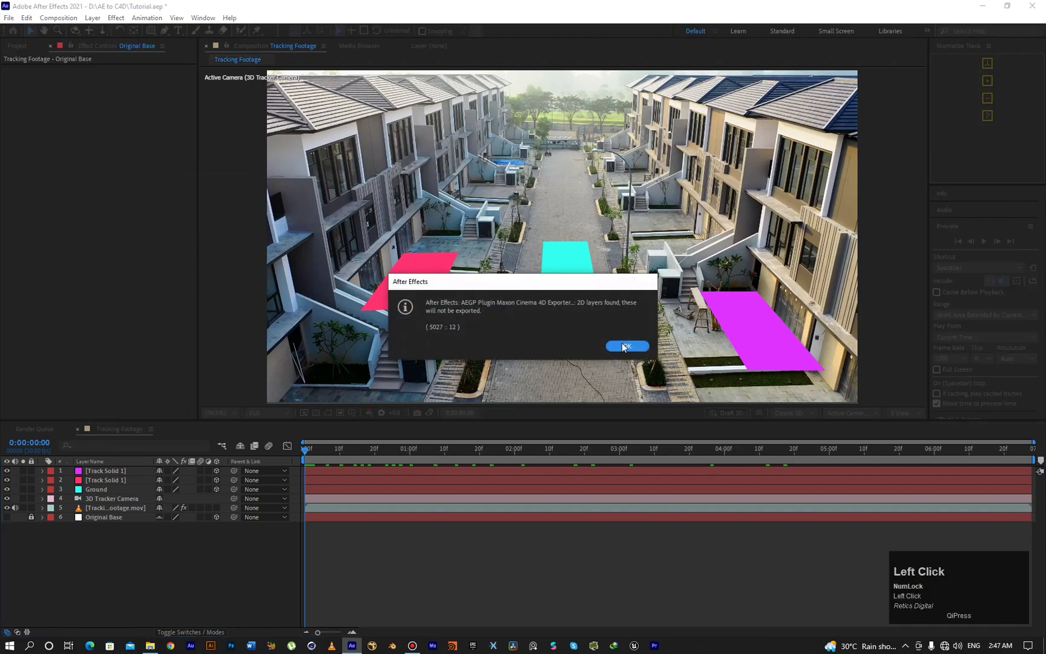
pyautogui.click(624, 346)
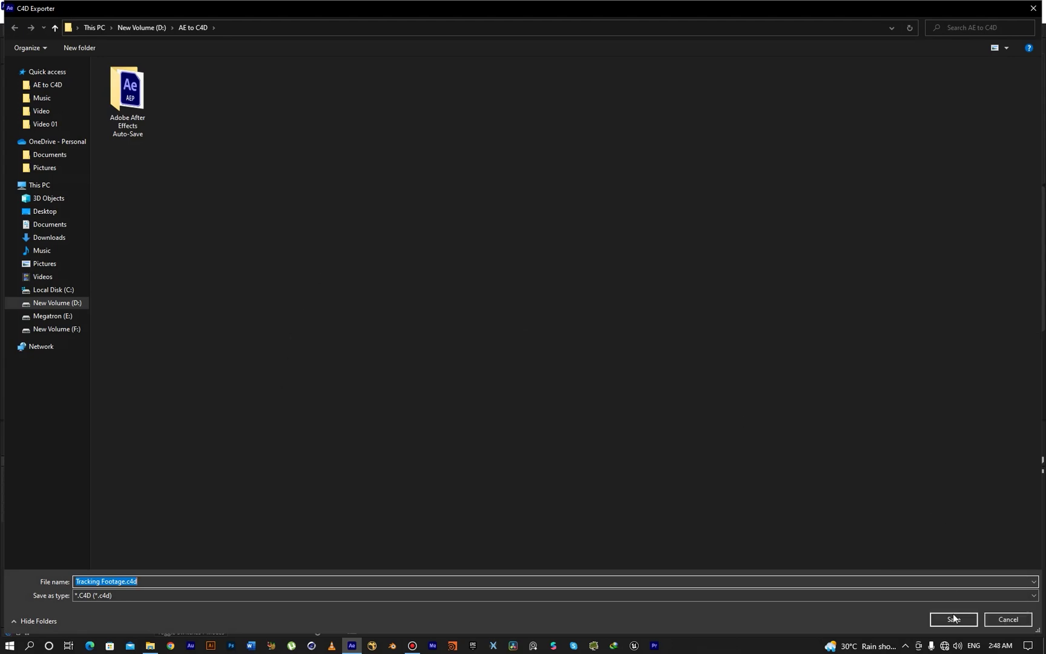
pyautogui.click(953, 618)
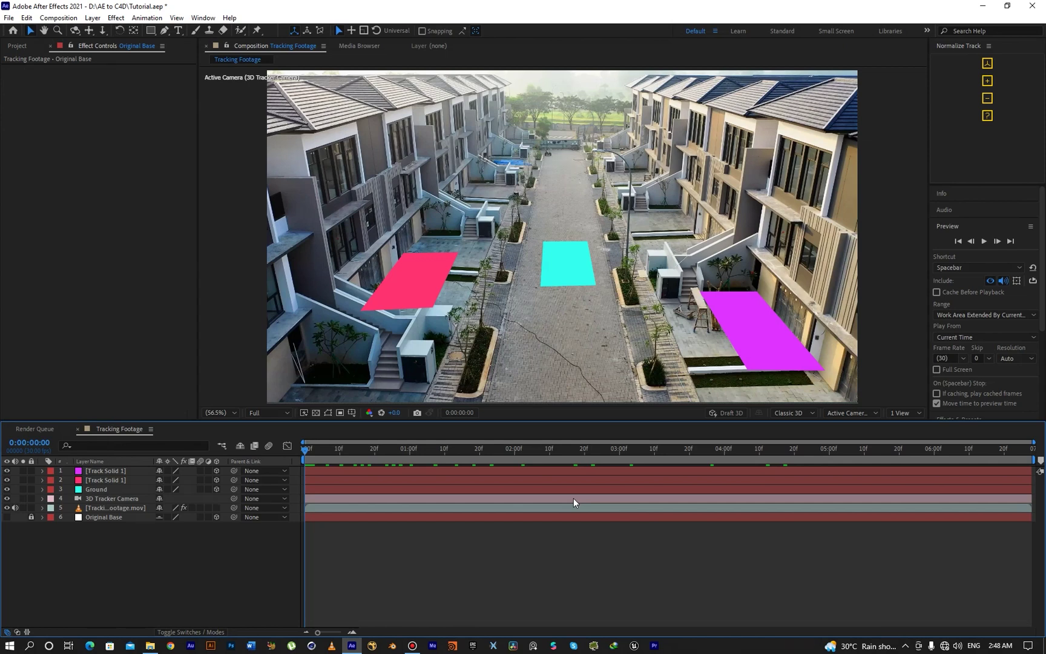
# Step: Switch to Cinema 4D and open Tracking Footage.c4d from the AE to C4D folder
pyautogui.hotkey('alt', 'Tab')
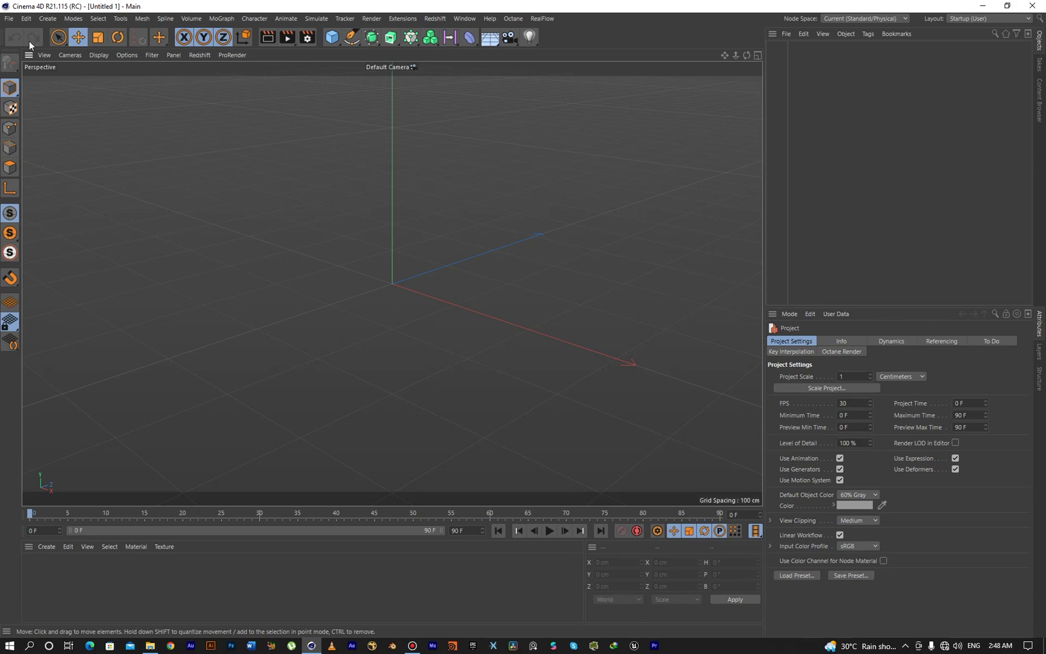
pyautogui.click(9, 18)
pyautogui.click(24, 50)
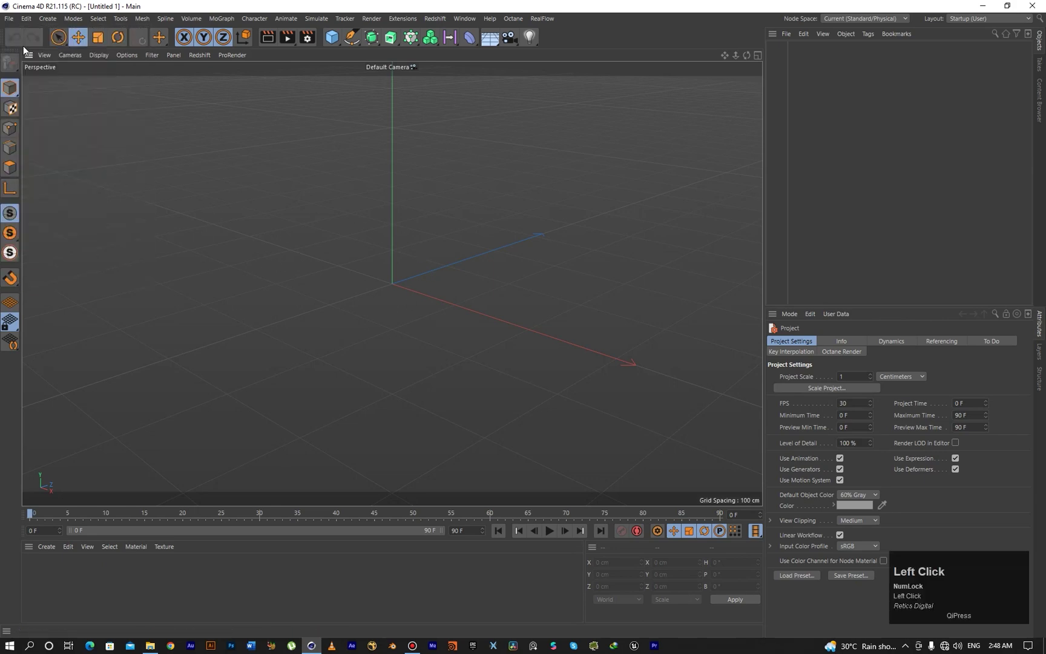
pyautogui.click(238, 100)
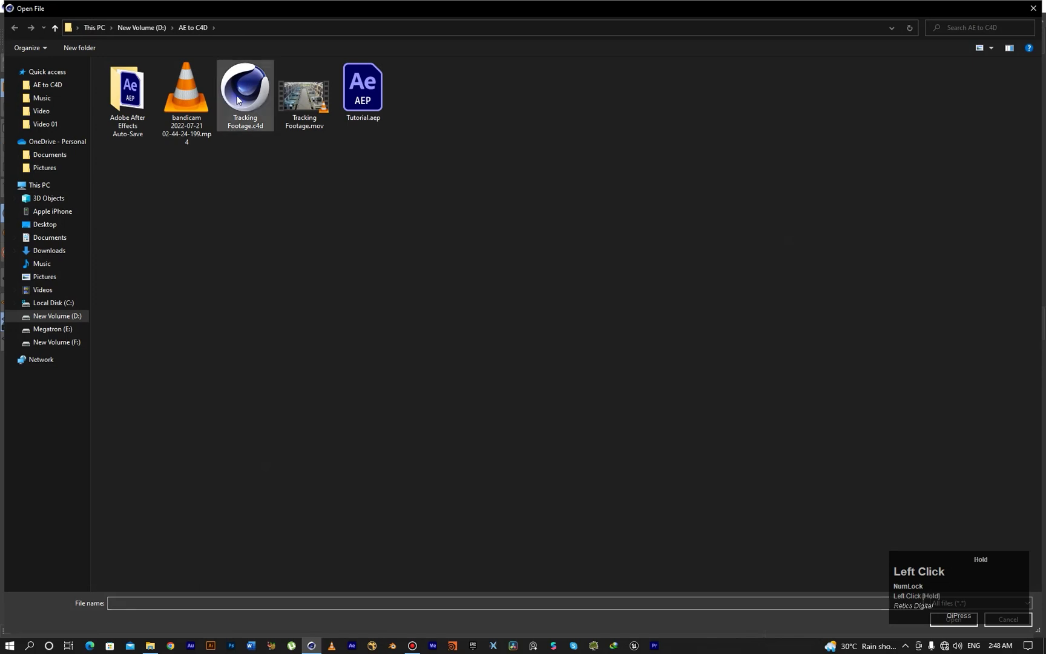
pyautogui.click(241, 103)
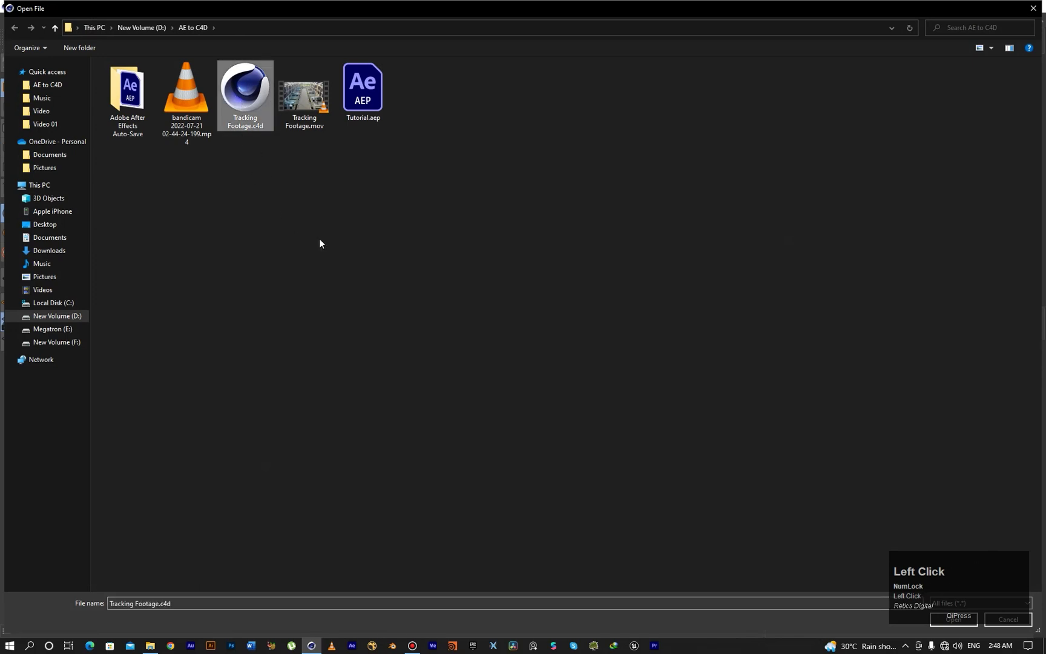
pyautogui.click(952, 624)
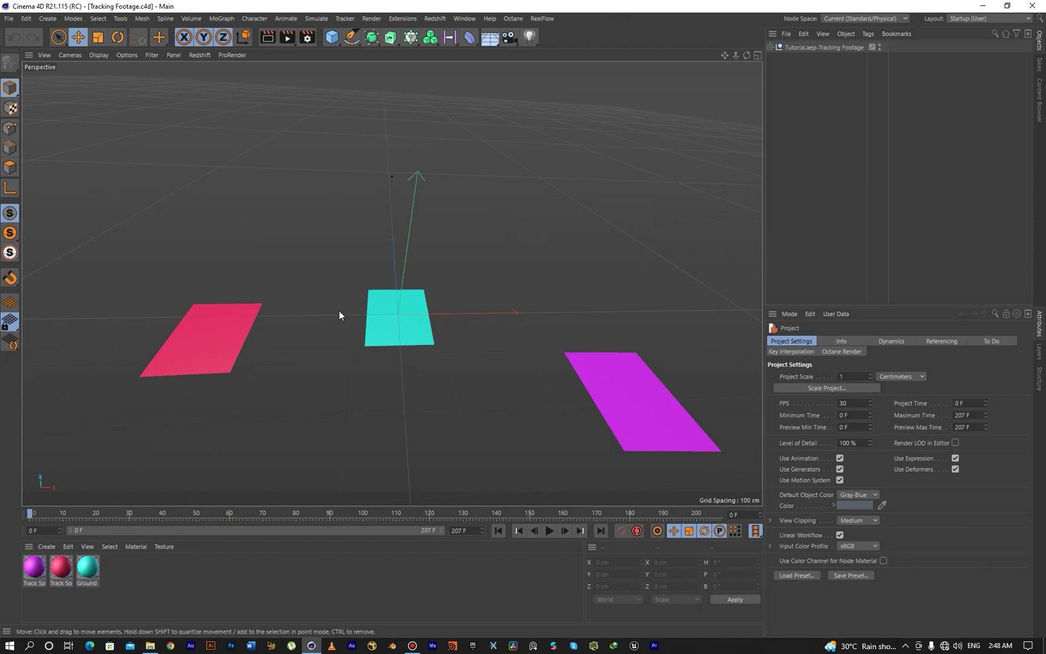
# Step: Check the render output settings, and play and scrub the animation to inspect the imported camera movement
pyautogui.click(307, 37)
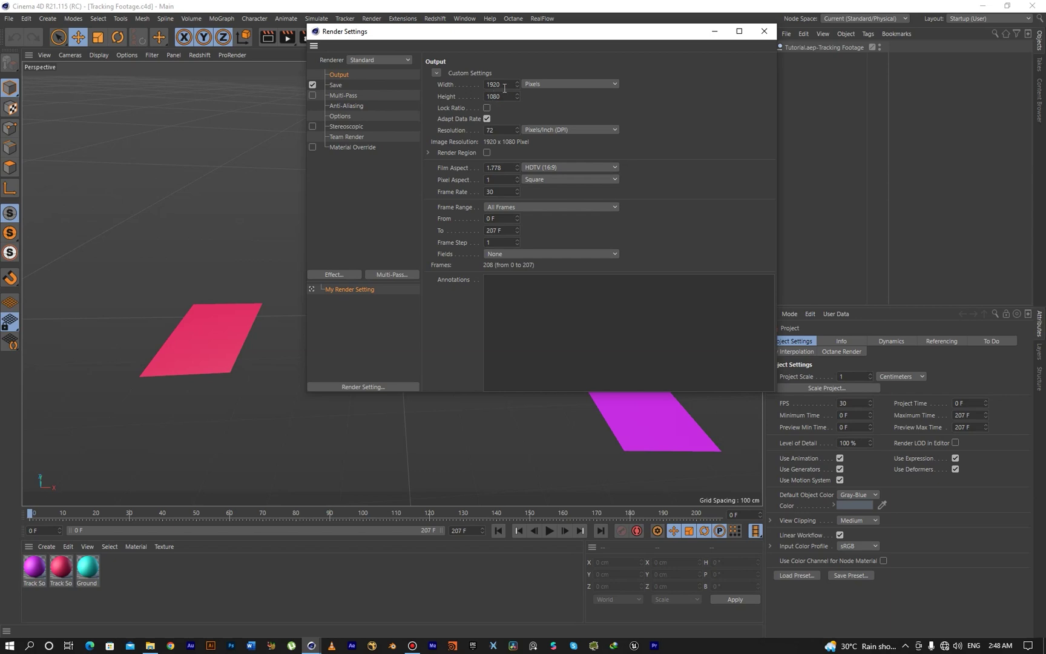
pyautogui.click(757, 38)
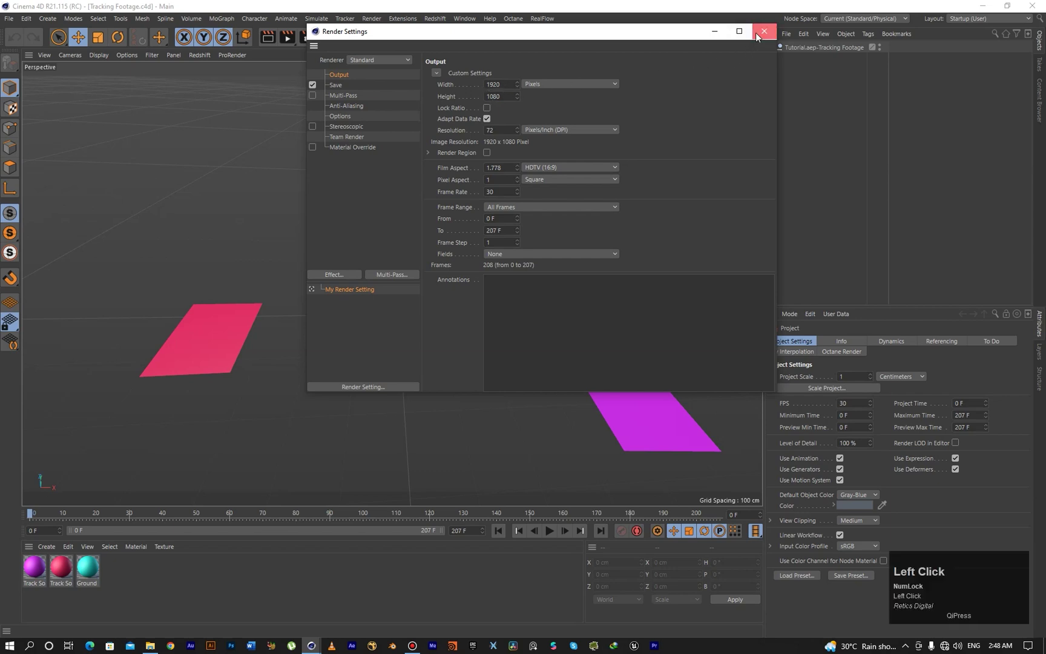
pyautogui.click(548, 531)
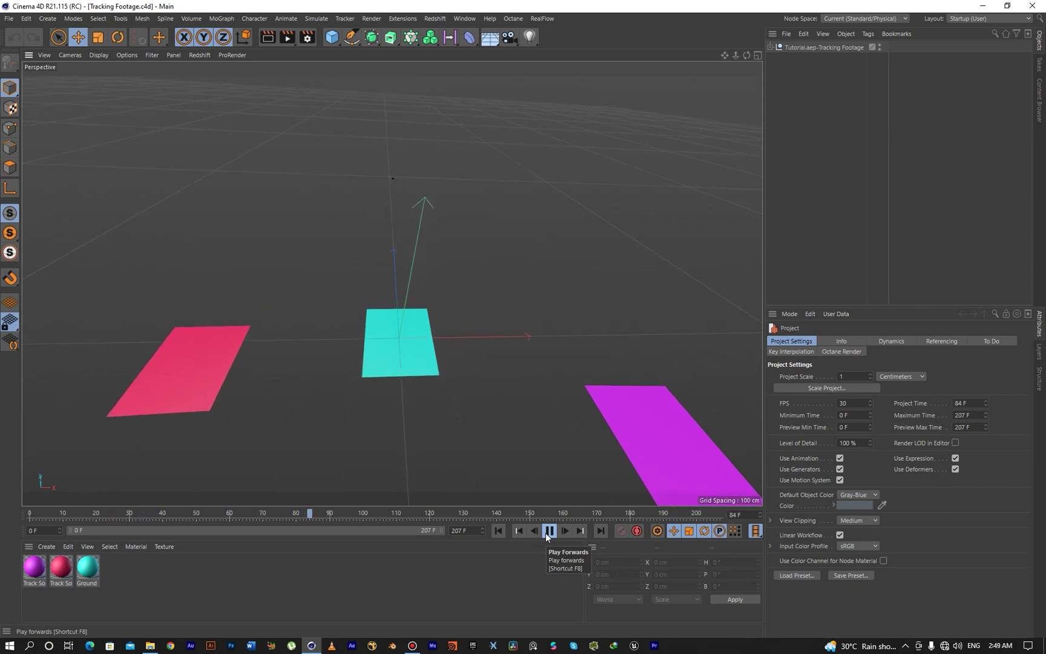
pyautogui.click(548, 531)
pyautogui.moveTo(327, 513); pyautogui.dragTo(200, 513)
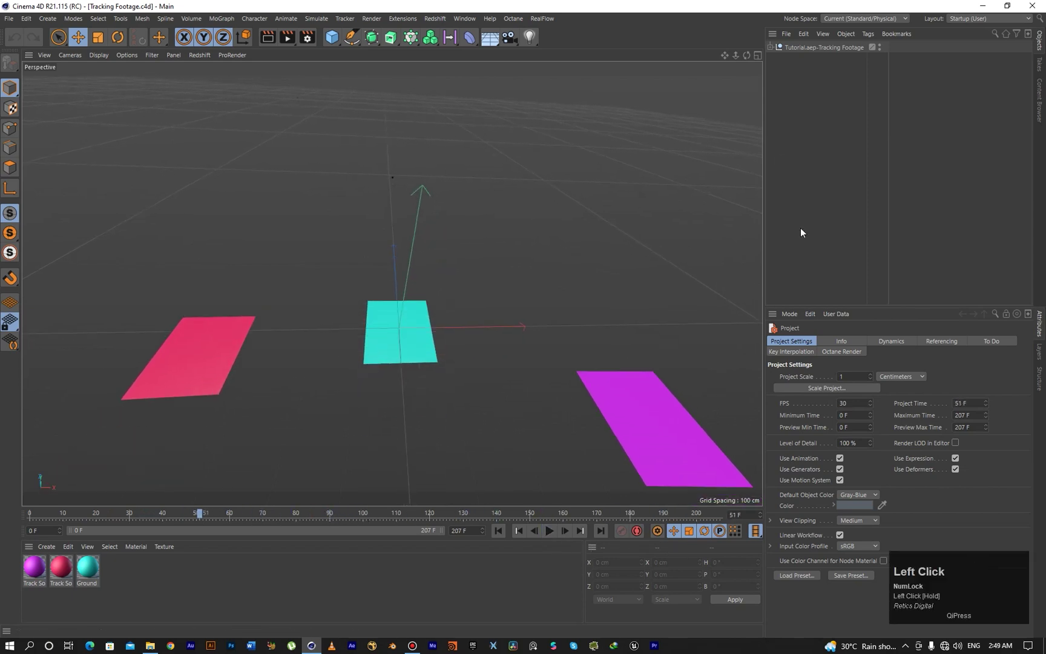
# Step: Set the bank rotation of the Tutorial.aep-Tracking Footage null to 2° and play the animation to check the alignment
pyautogui.click(817, 48)
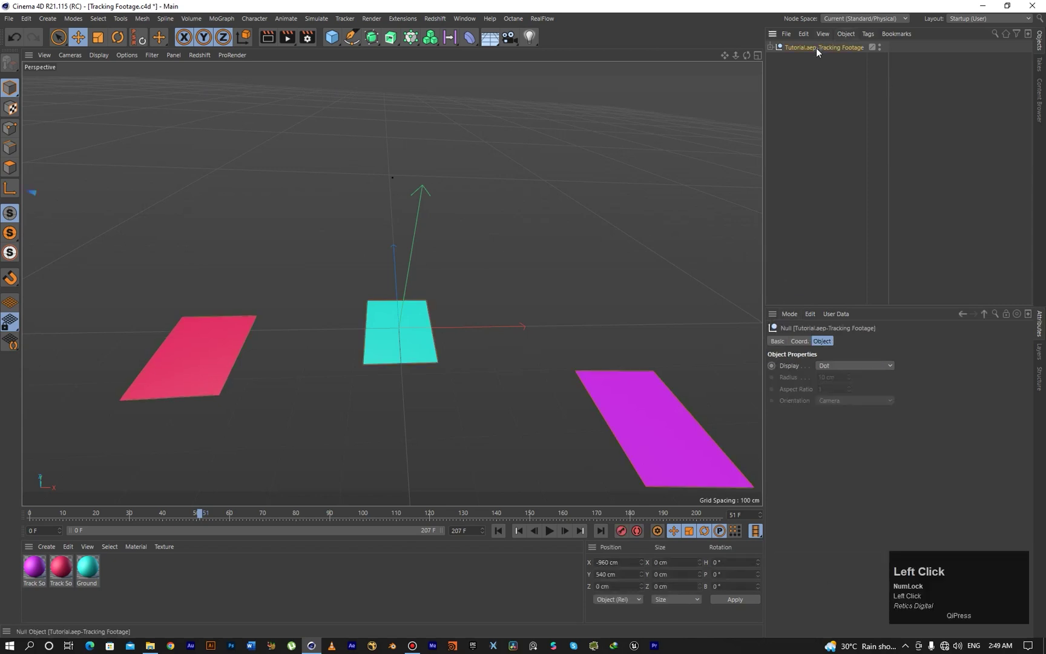
pyautogui.click(797, 342)
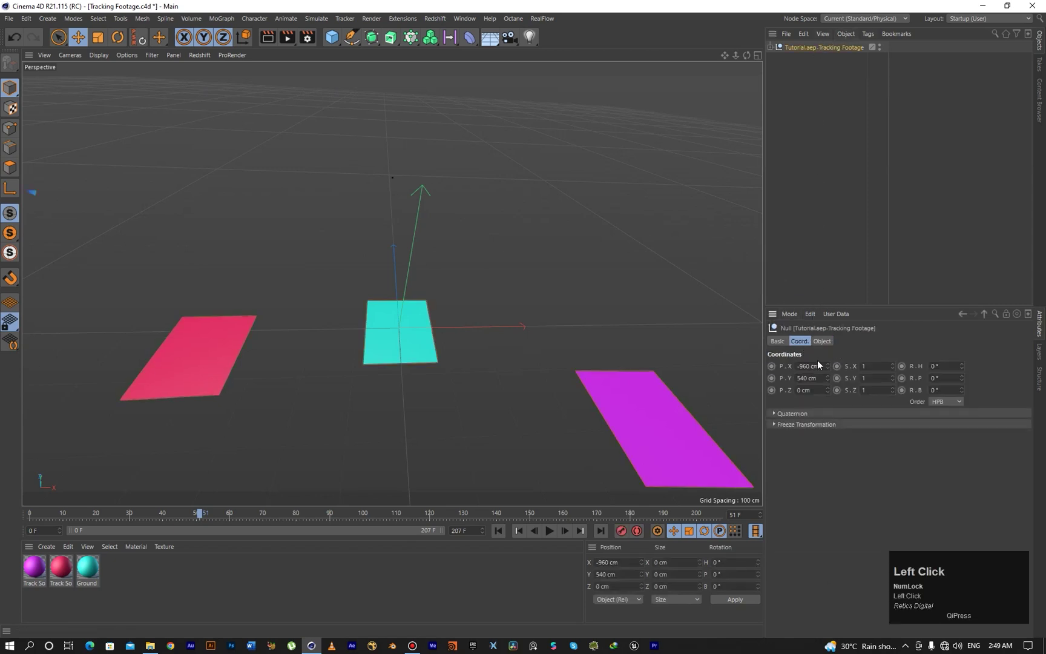
pyautogui.click(961, 393)
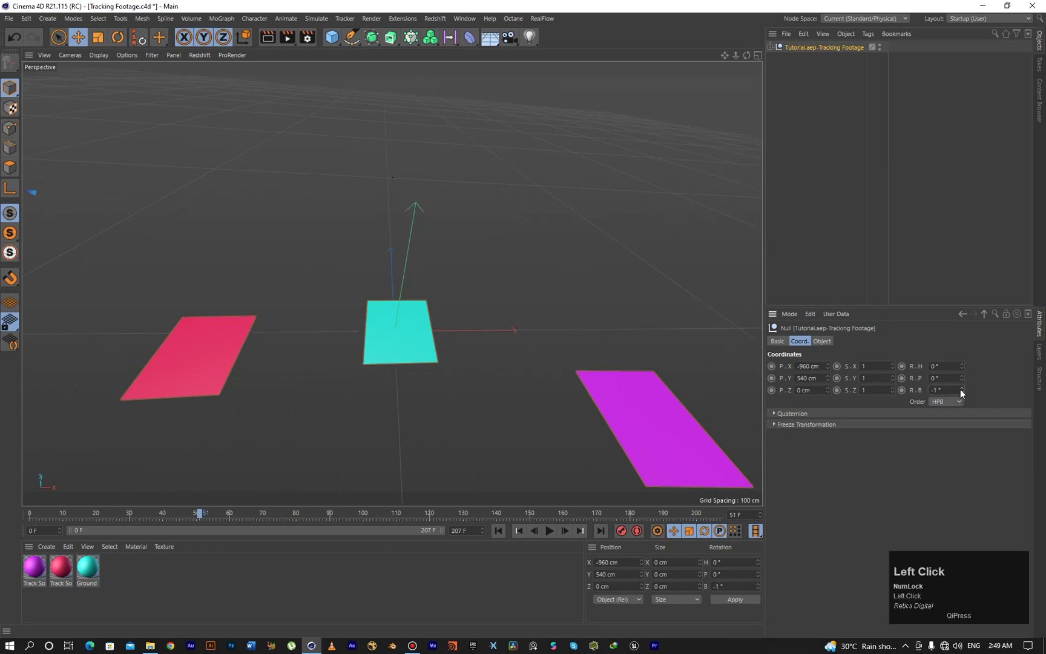
pyautogui.click(961, 387)
pyautogui.click(962, 387)
pyautogui.click(962, 388)
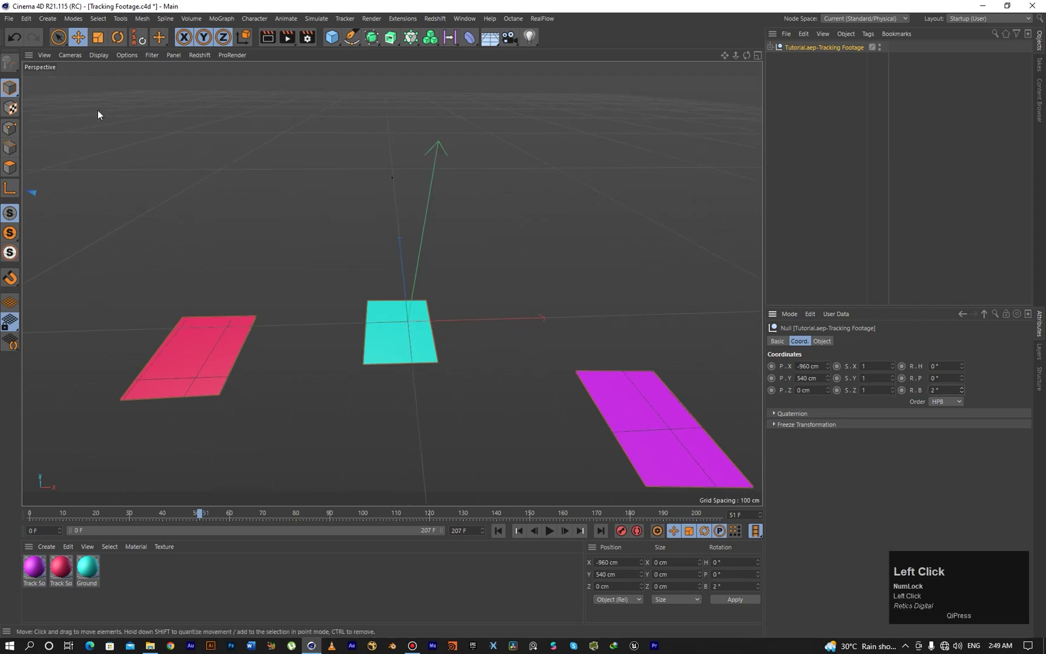
pyautogui.click(549, 532)
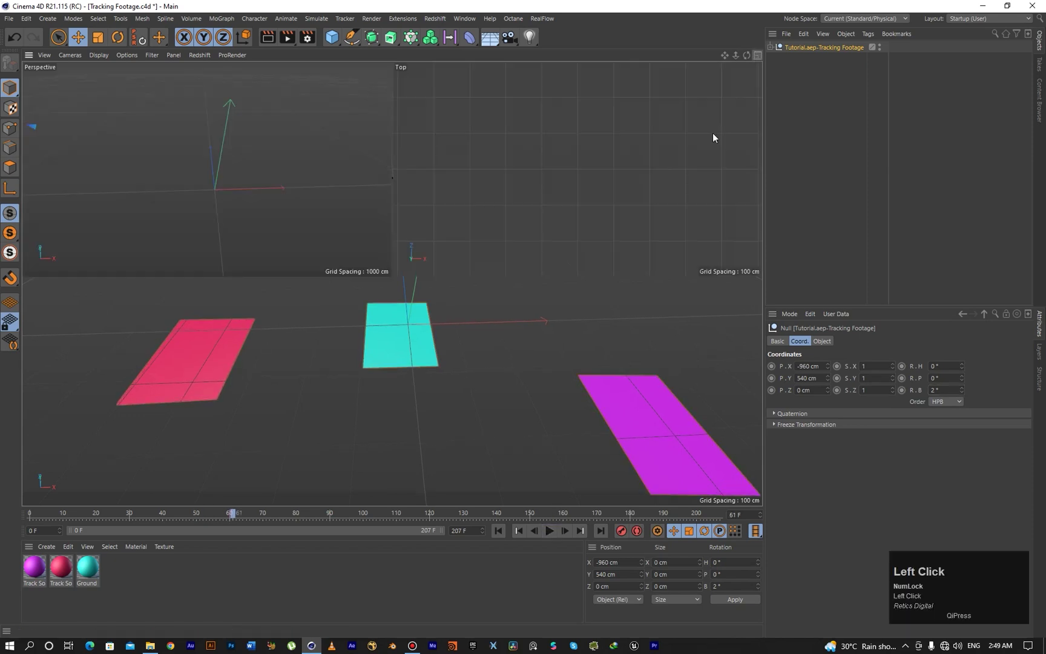
# Step: Add a cube to the scene and move it beside the Ground solid, to about X 266 cm and Y 11 cm
pyautogui.scroll(2, 368, 318)
pyautogui.moveTo(353, 284); pyautogui.dragTo(206, 399)
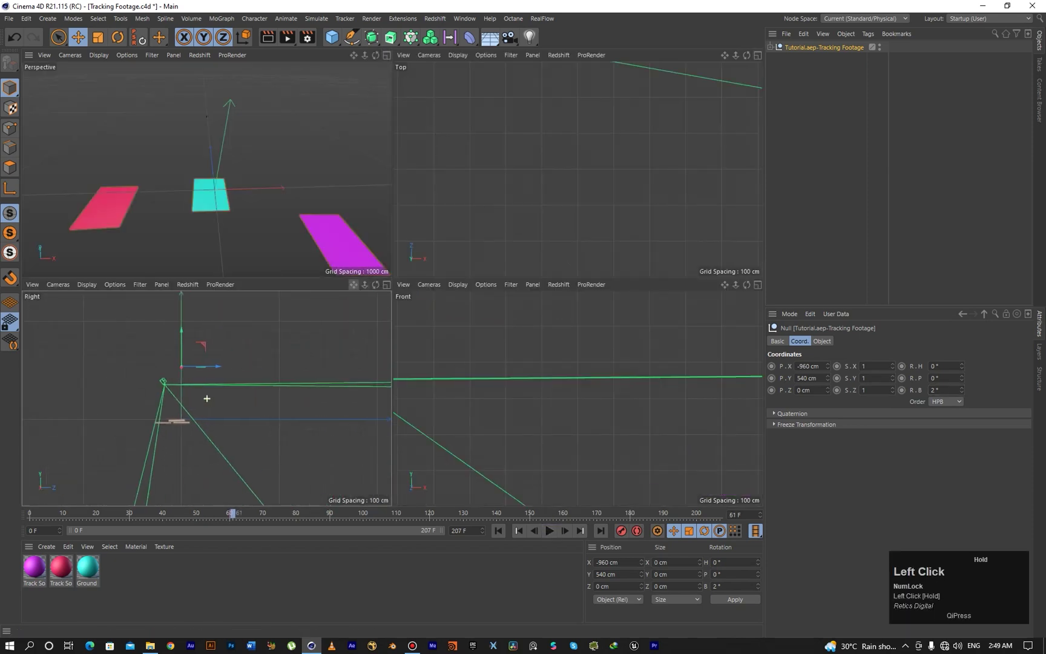
pyautogui.scroll(3, 228, 419)
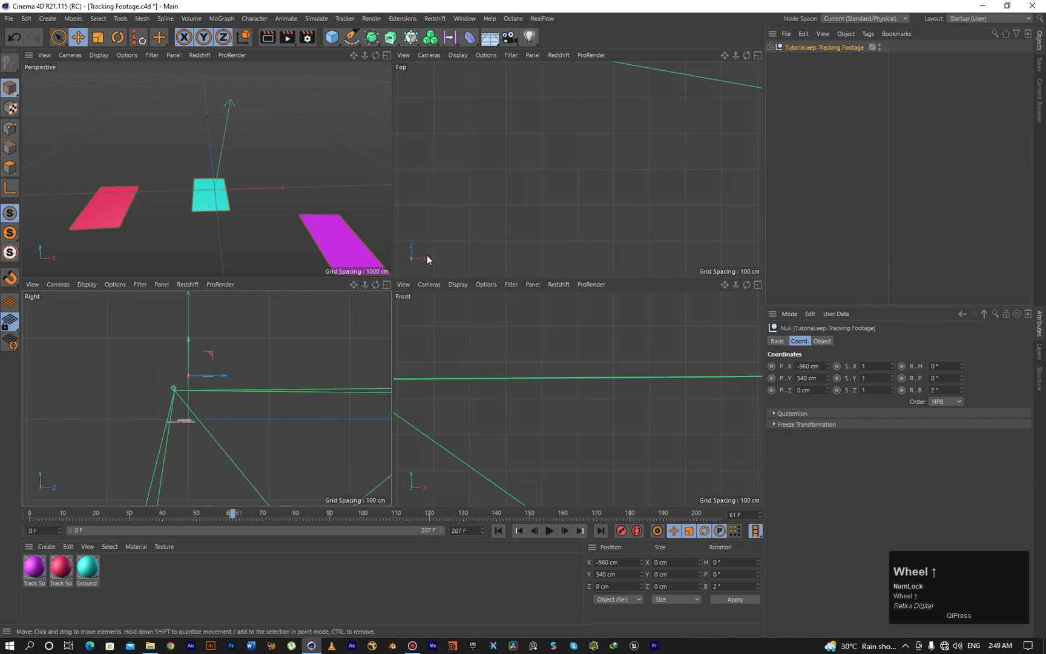
pyautogui.click(386, 56)
pyautogui.click(332, 37)
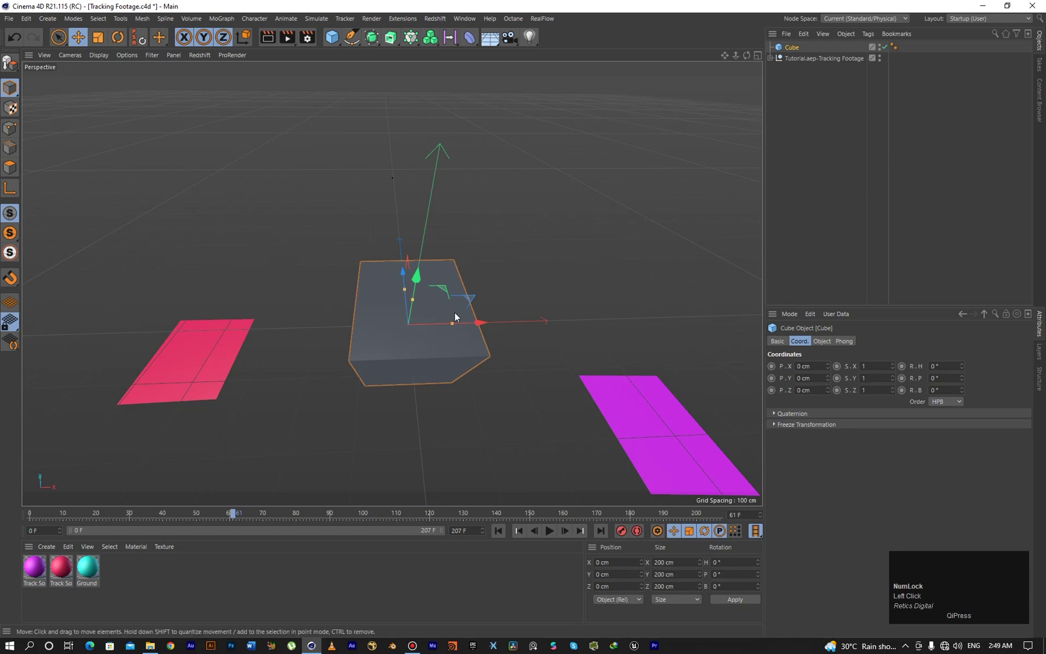
pyautogui.moveTo(480, 322); pyautogui.dragTo(577, 285)
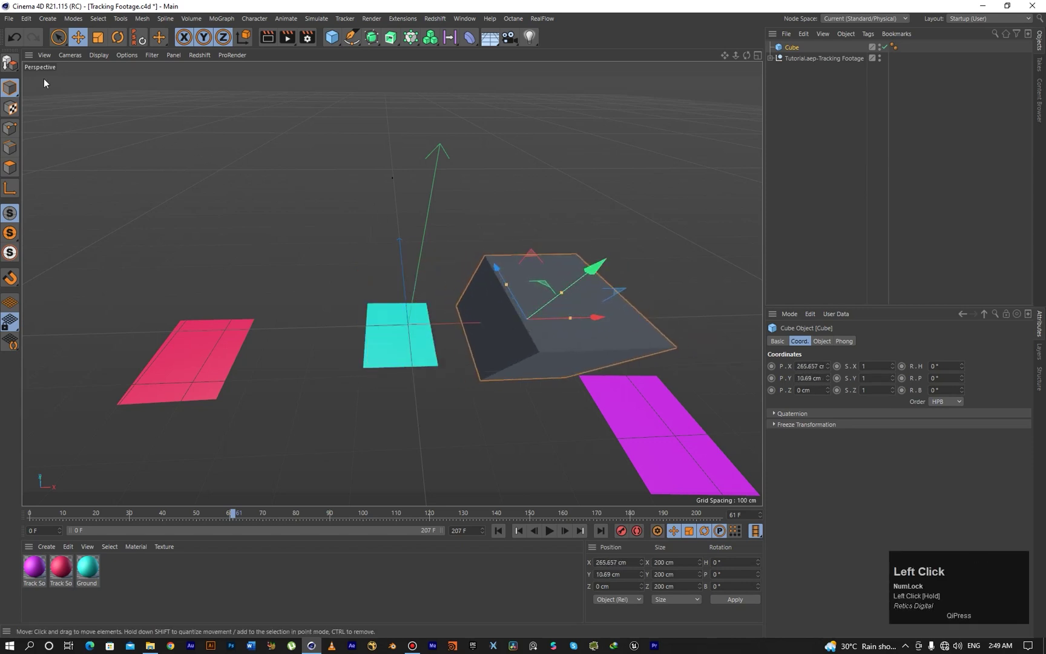
pyautogui.click(8, 19)
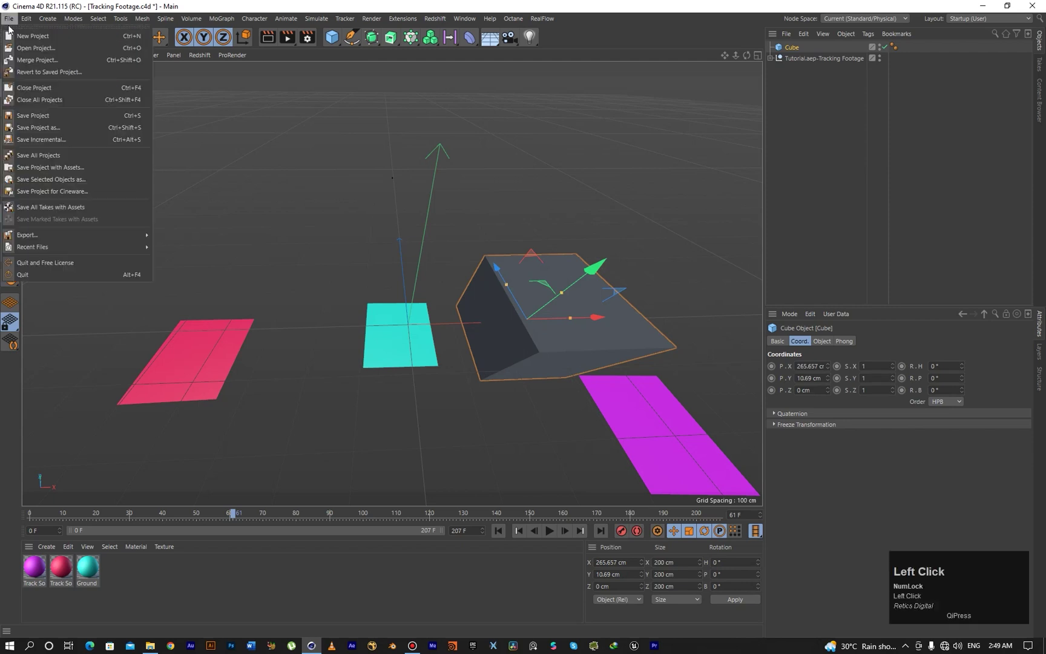
pyautogui.click(62, 234)
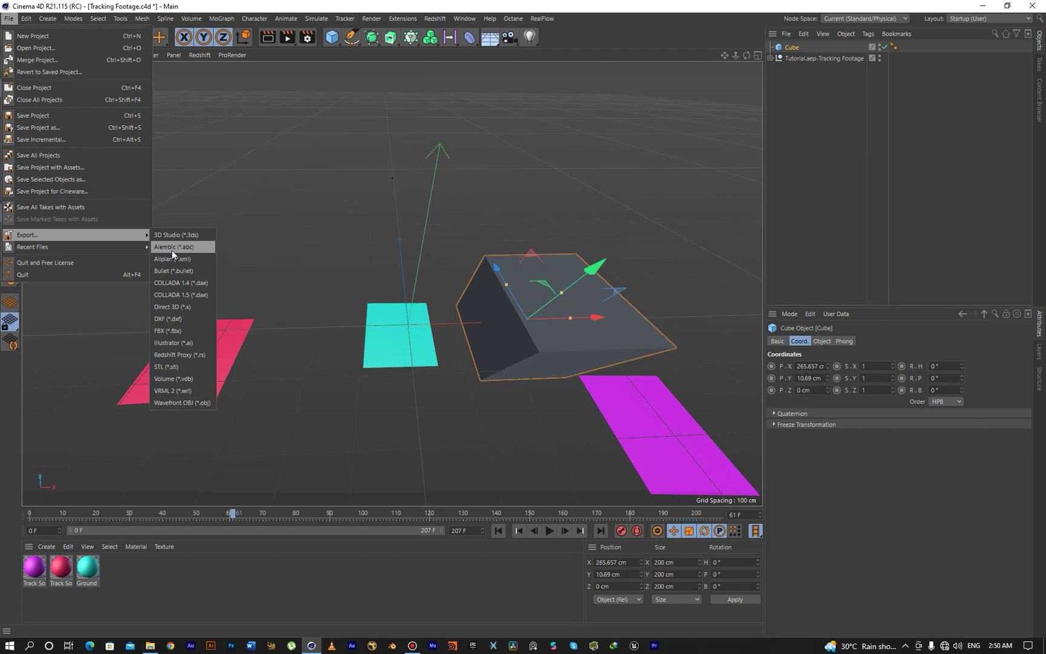
pyautogui.click(840, 232)
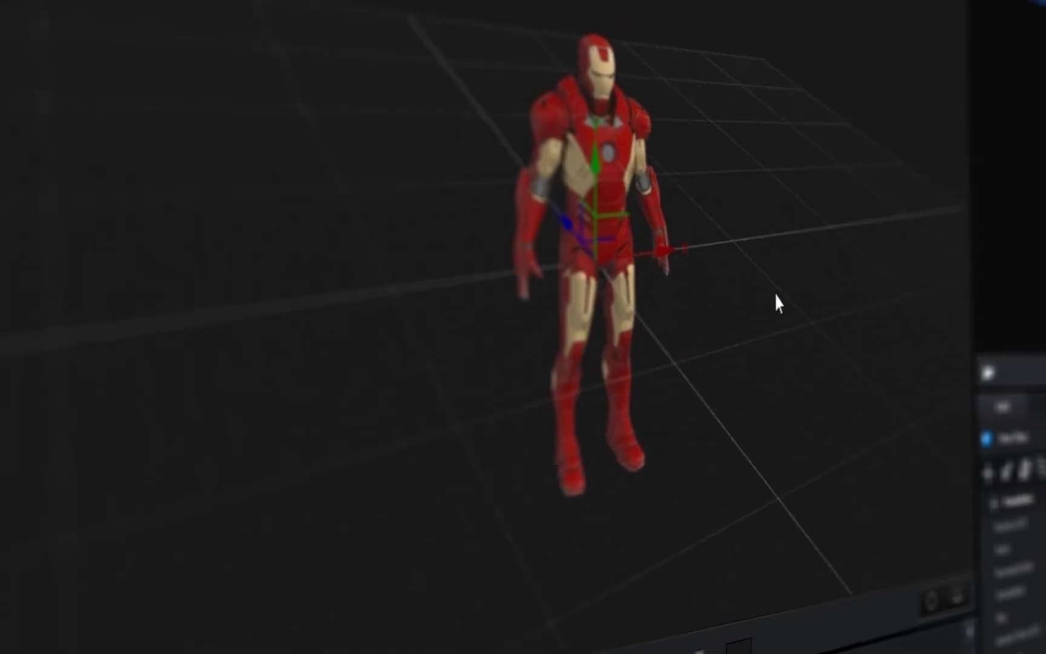
pyautogui.moveTo(776, 295); pyautogui.dragTo(491, 317)
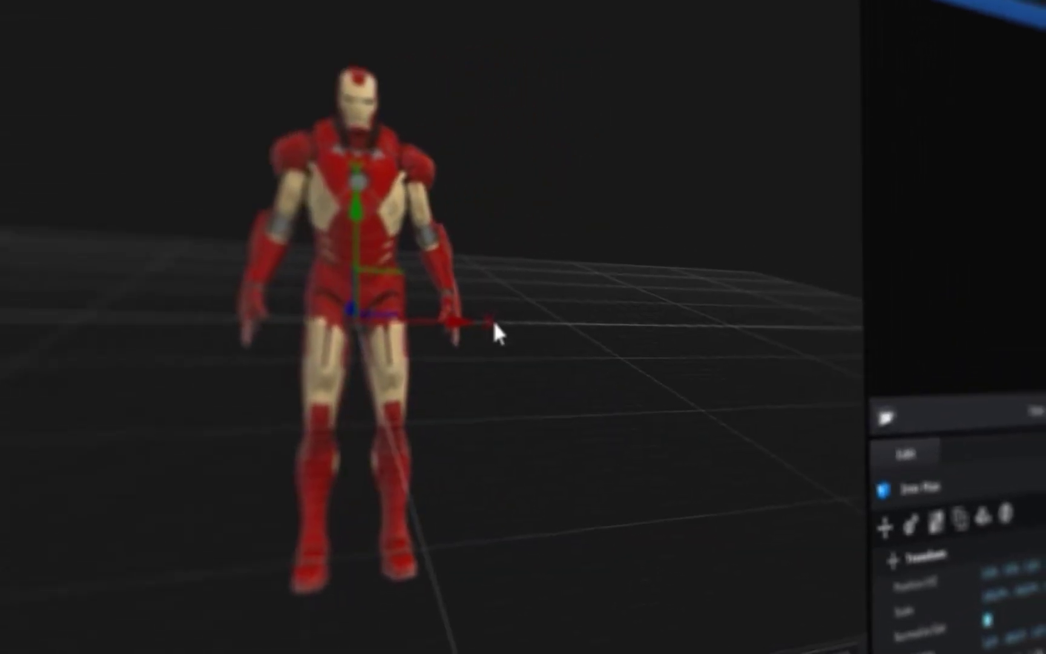